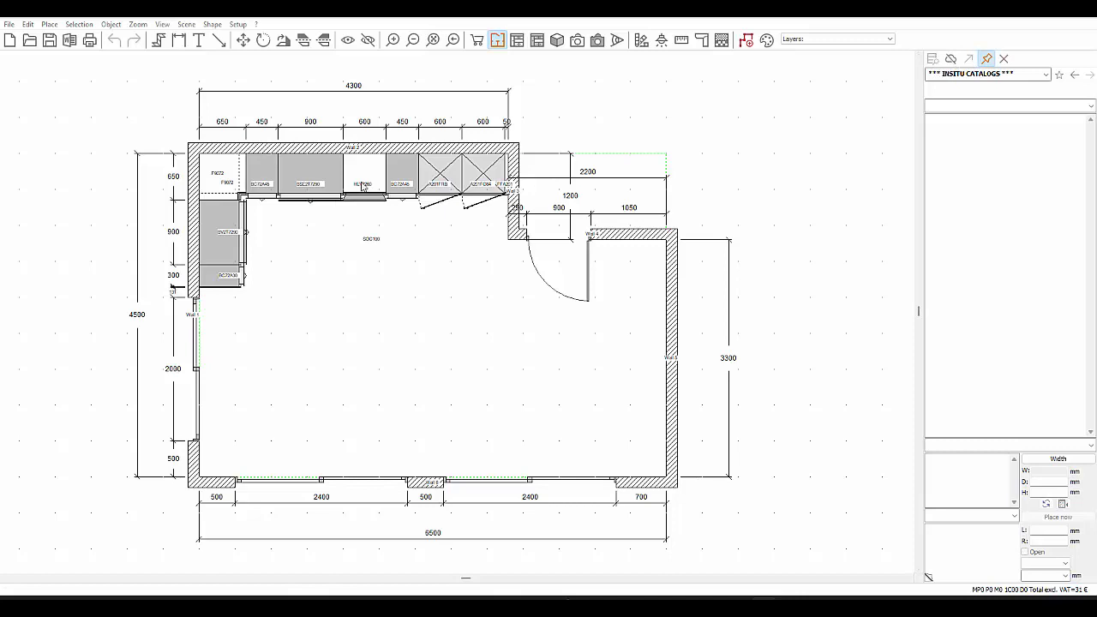
- Look up the dishwasher door unit on Wall 2 in the catalogue, then check it in both the list and illustrated displays
{"action": "left_click", "coordinate": [363, 186]}
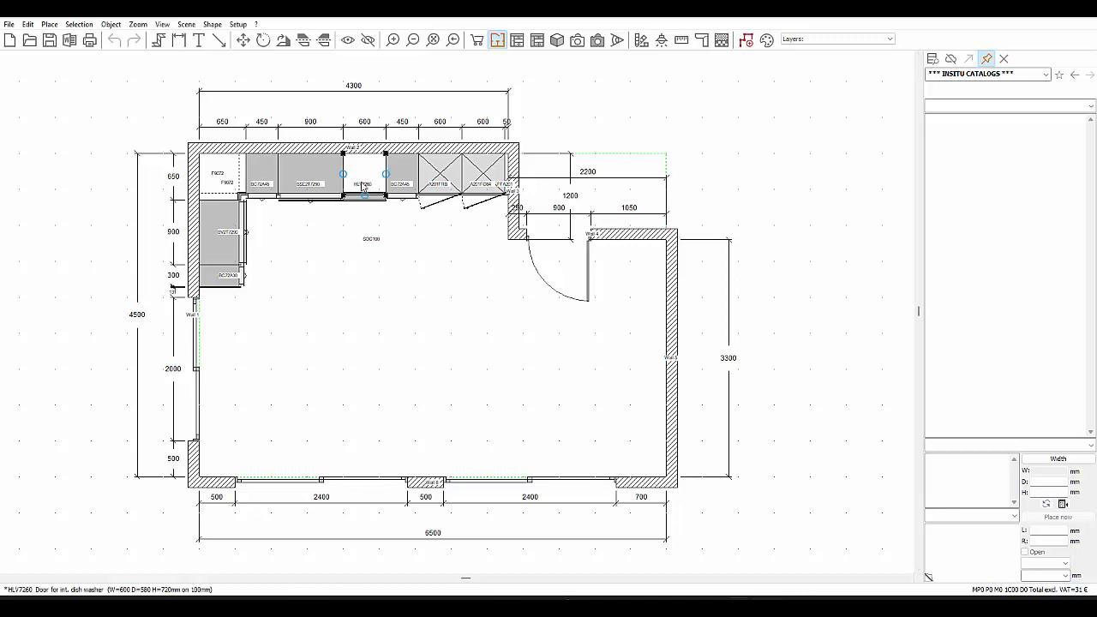
{"action": "left_click", "coordinate": [933, 60]}
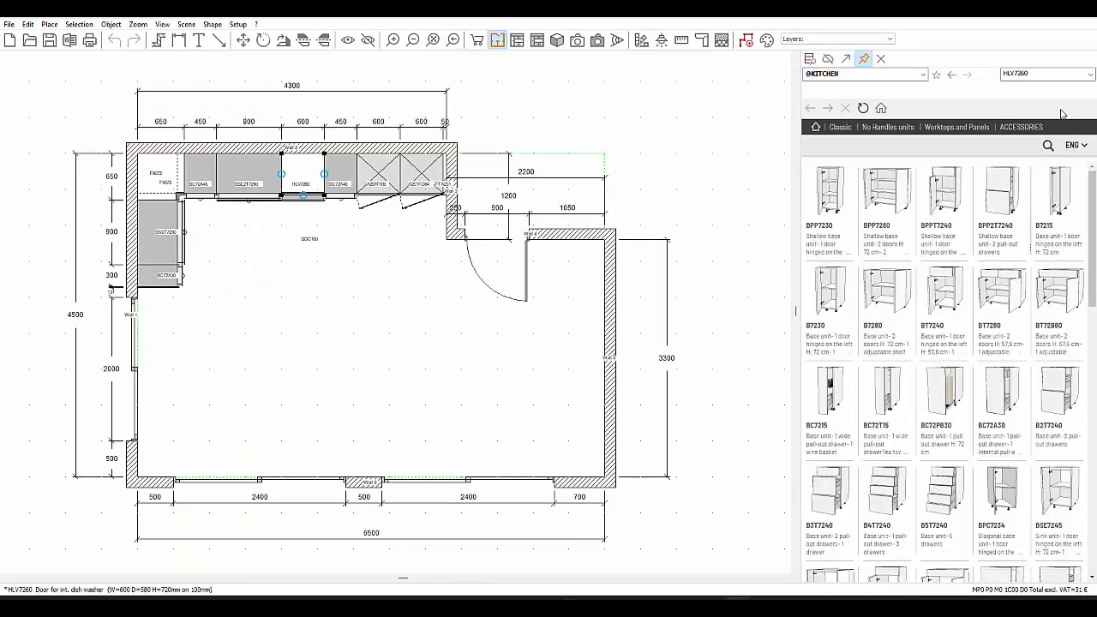
{"action": "double_click", "coordinate": [1036, 74]}
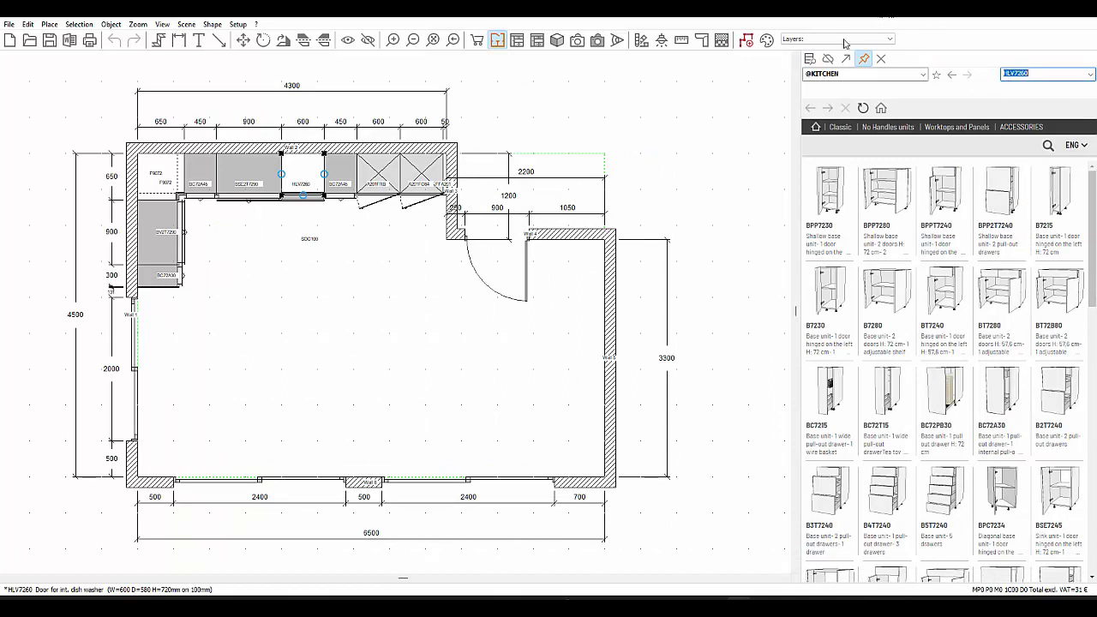
{"action": "left_click", "coordinate": [829, 60]}
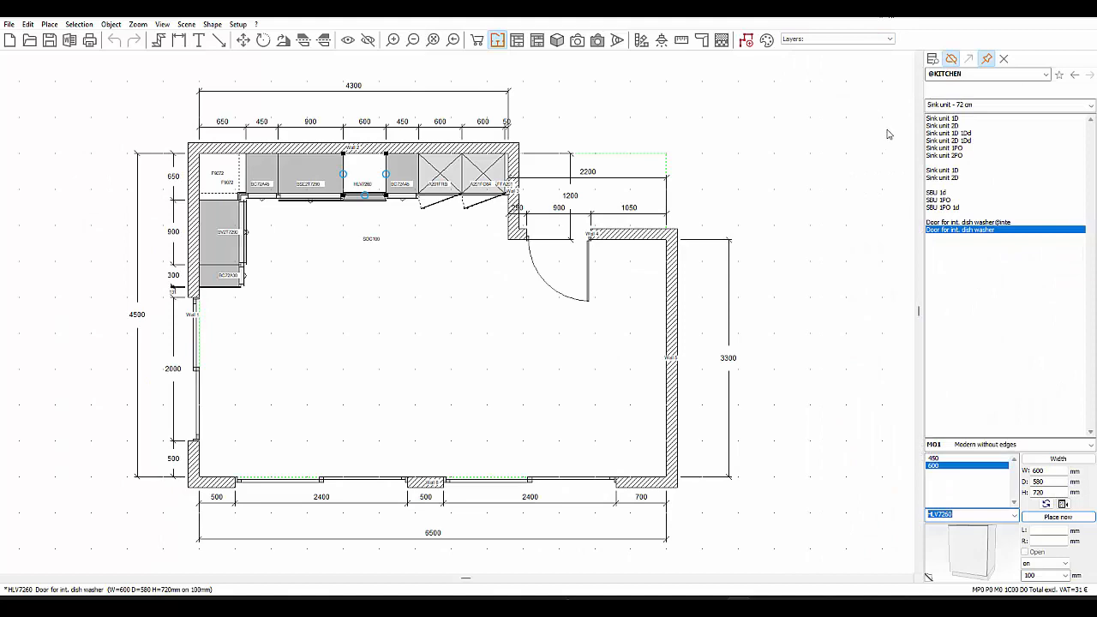
{"action": "left_click", "coordinate": [950, 60]}
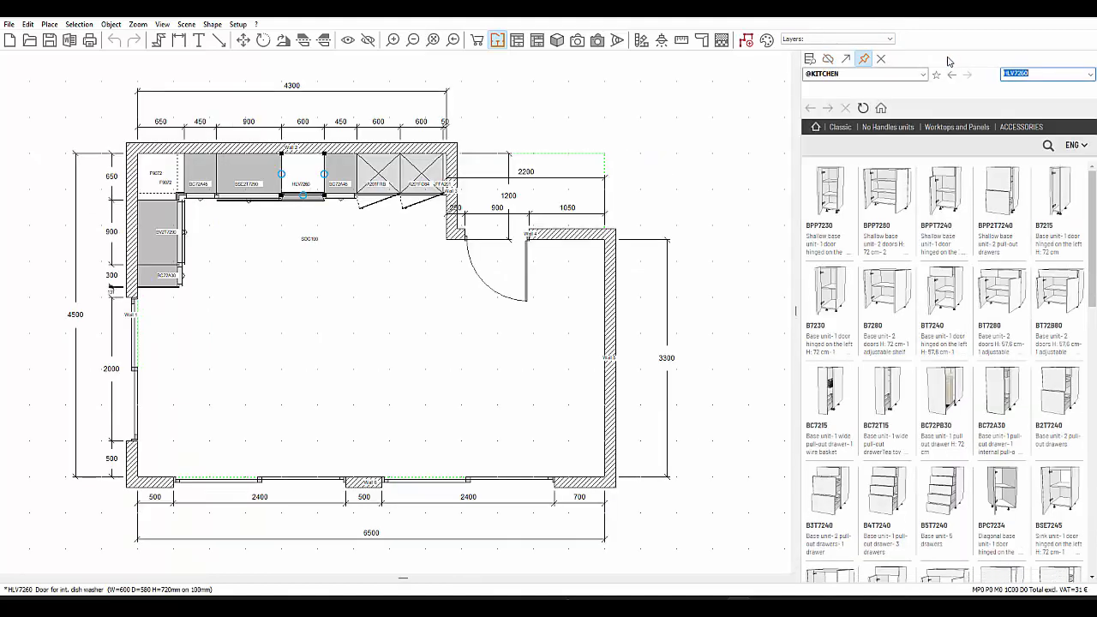
- Detach the catalogue into a floating window, move it and dock it back beside the plan
{"action": "left_click", "coordinate": [846, 59]}
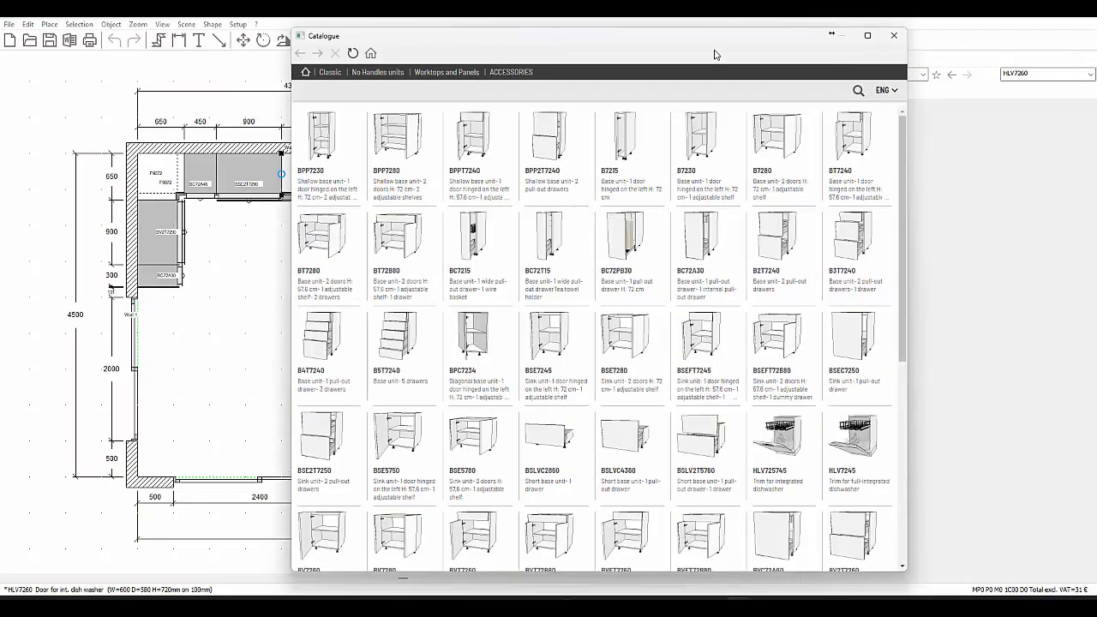
{"action": "left_click_drag", "start_coordinate": [645, 52], "coordinate": [607, 73]}
{"action": "left_click", "coordinate": [846, 59]}
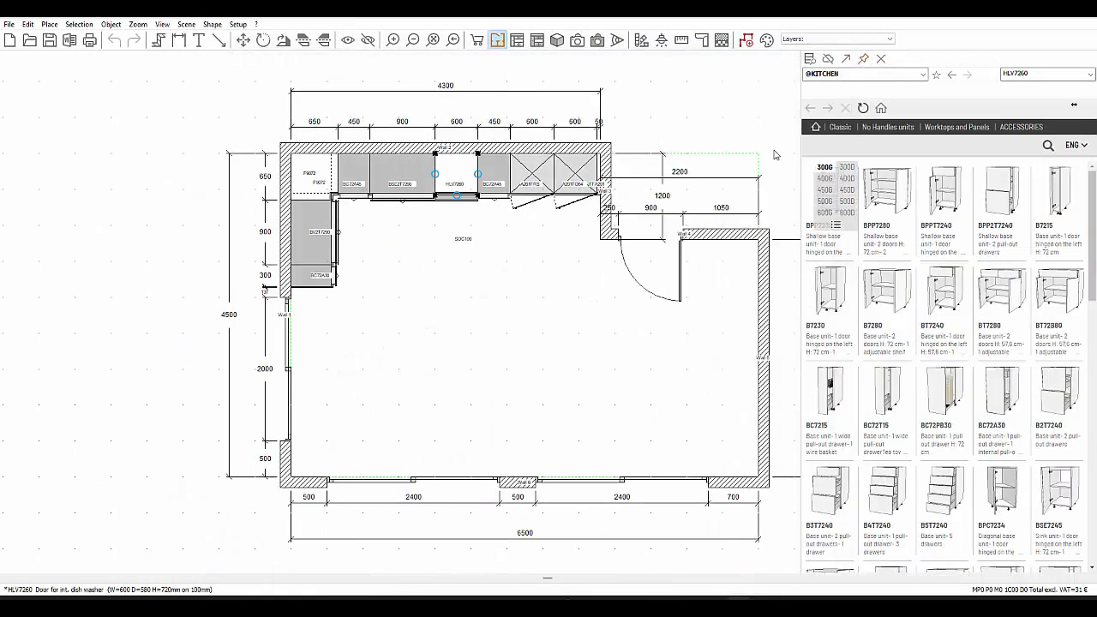
- Collapse the catalogue with automatic closing, reveal it again and pin it open beside the plan
{"action": "left_click", "coordinate": [628, 353]}
{"action": "mouse_move", "coordinate": [1088, 310]}
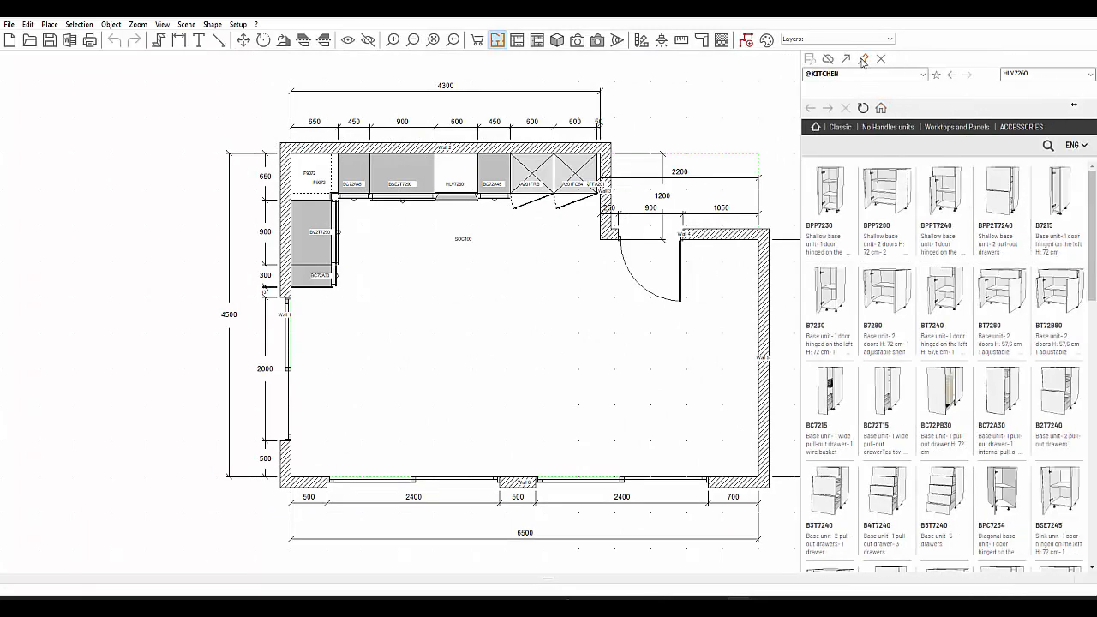
{"action": "left_click", "coordinate": [864, 59]}
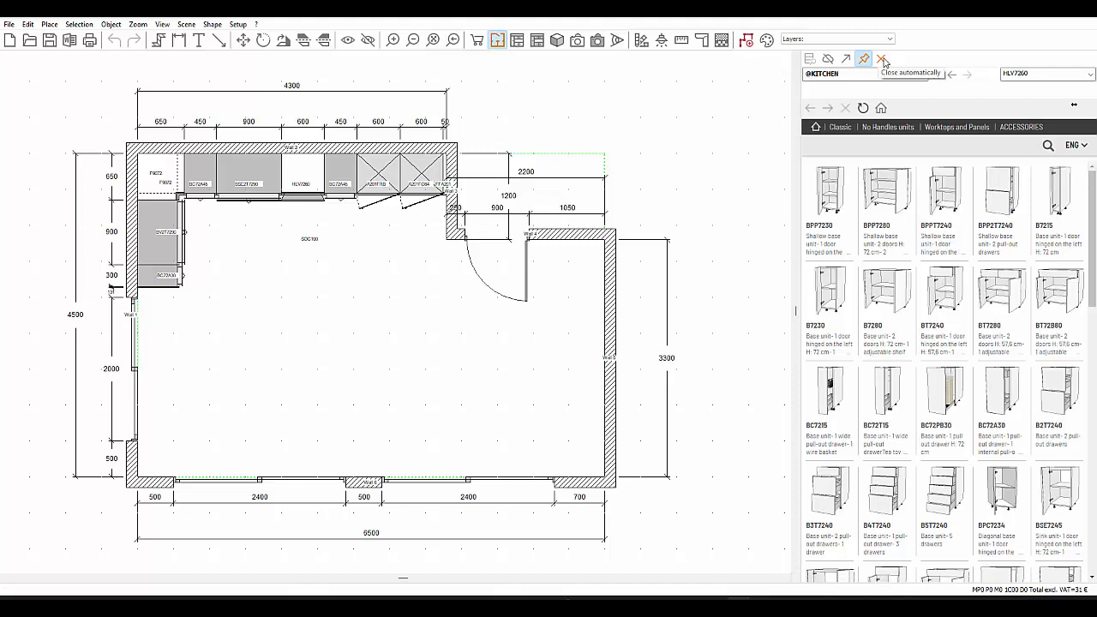
{"action": "left_click", "coordinate": [882, 59]}
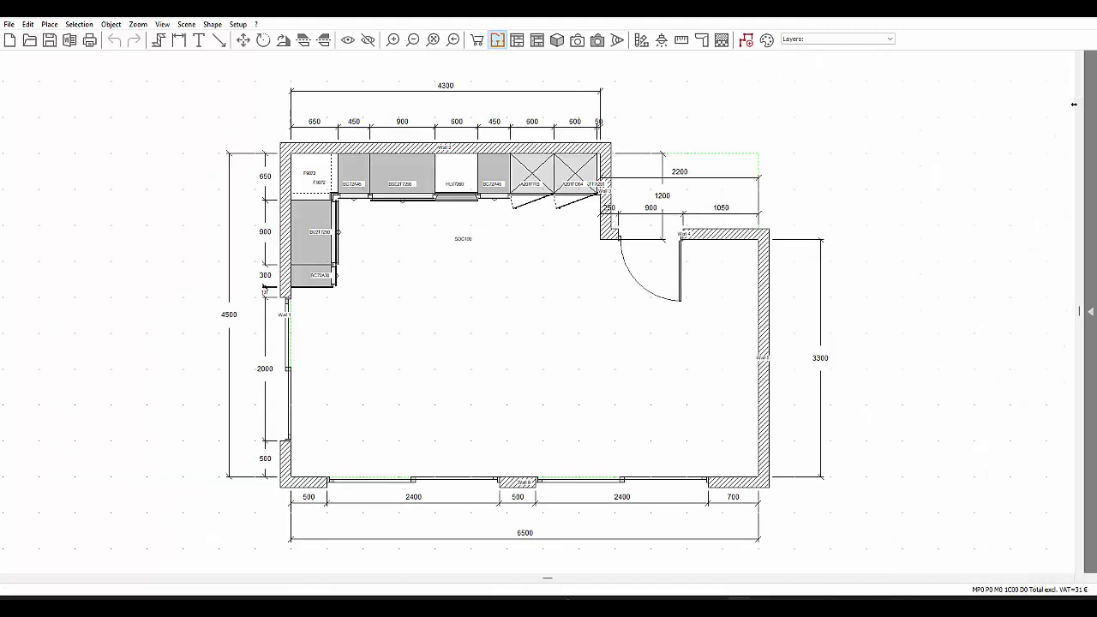
{"action": "mouse_move", "coordinate": [1089, 311]}
{"action": "left_click", "coordinate": [864, 59]}
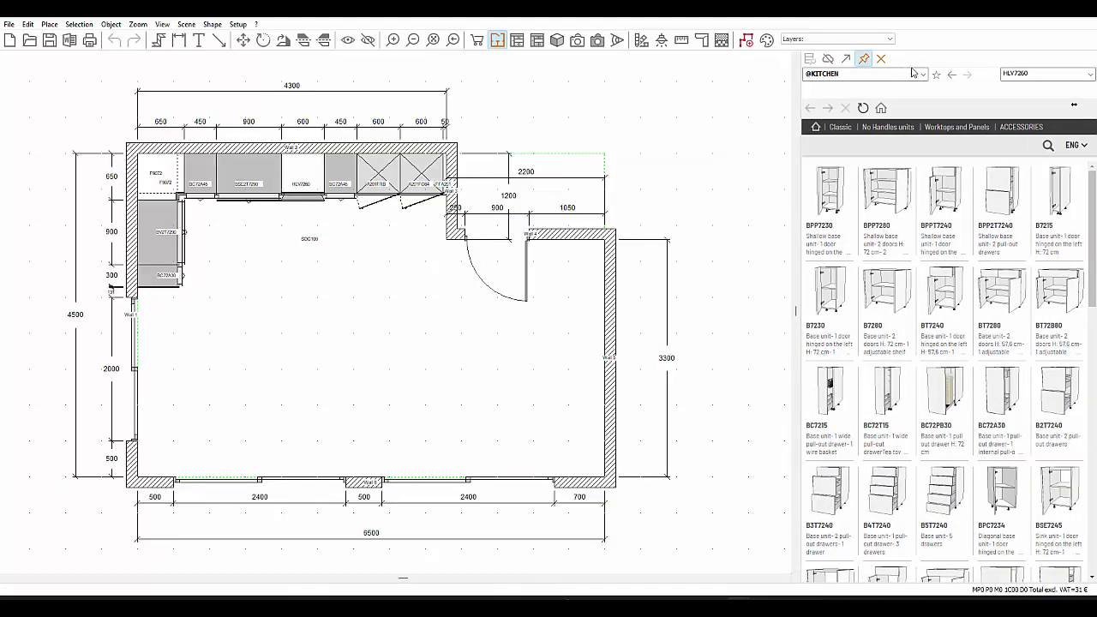
{"action": "left_click", "coordinate": [917, 74]}
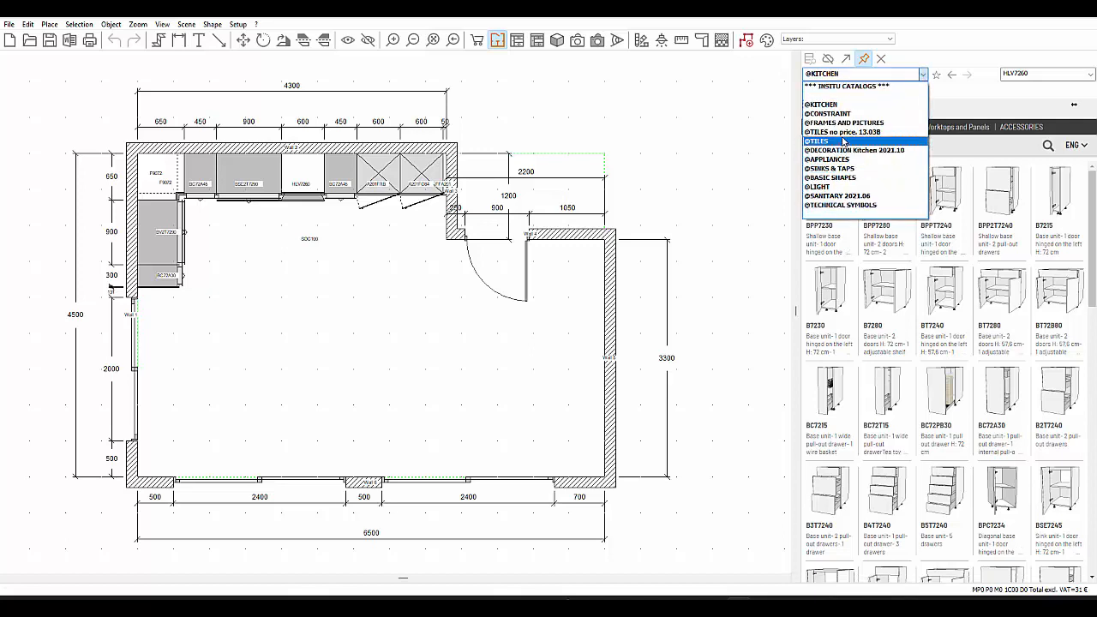
{"action": "left_click", "coordinate": [833, 113]}
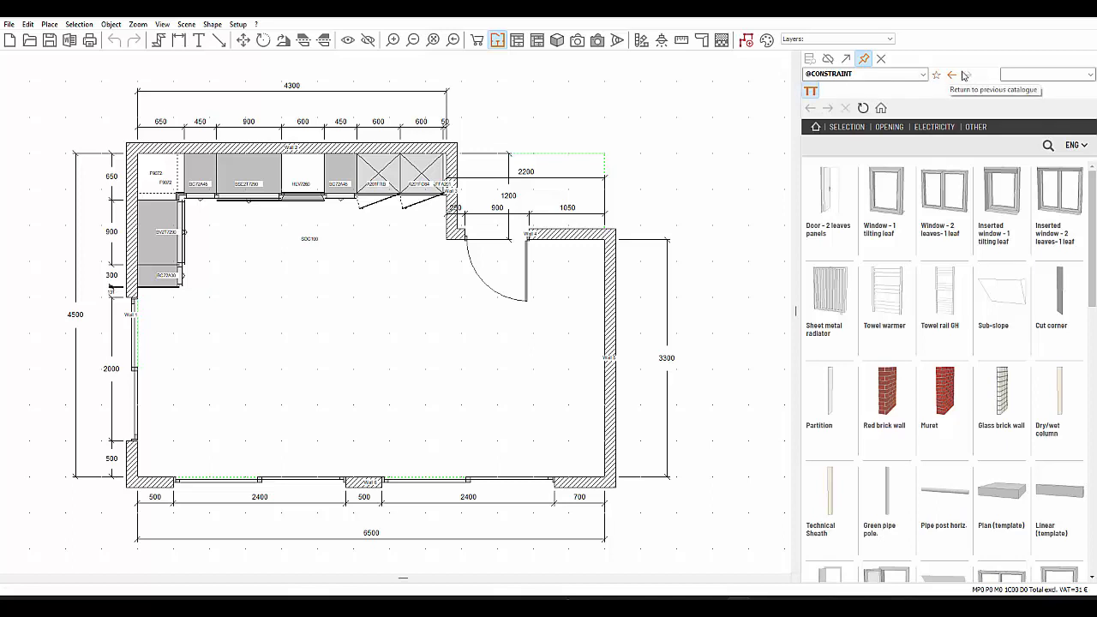
{"action": "left_click", "coordinate": [1015, 74]}
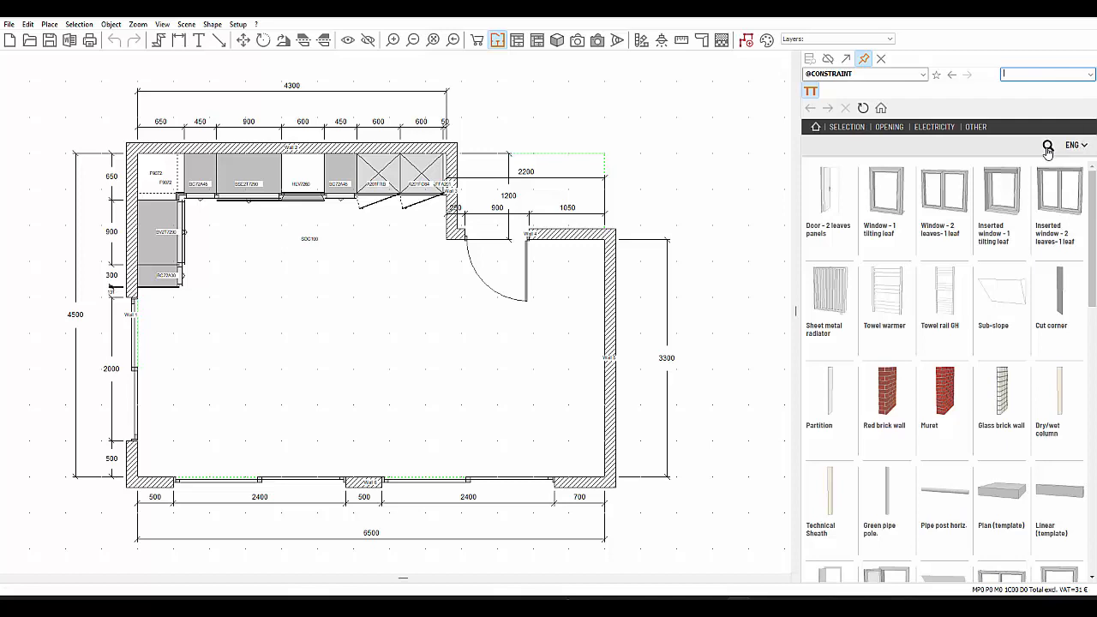
{"action": "left_click", "coordinate": [888, 128]}
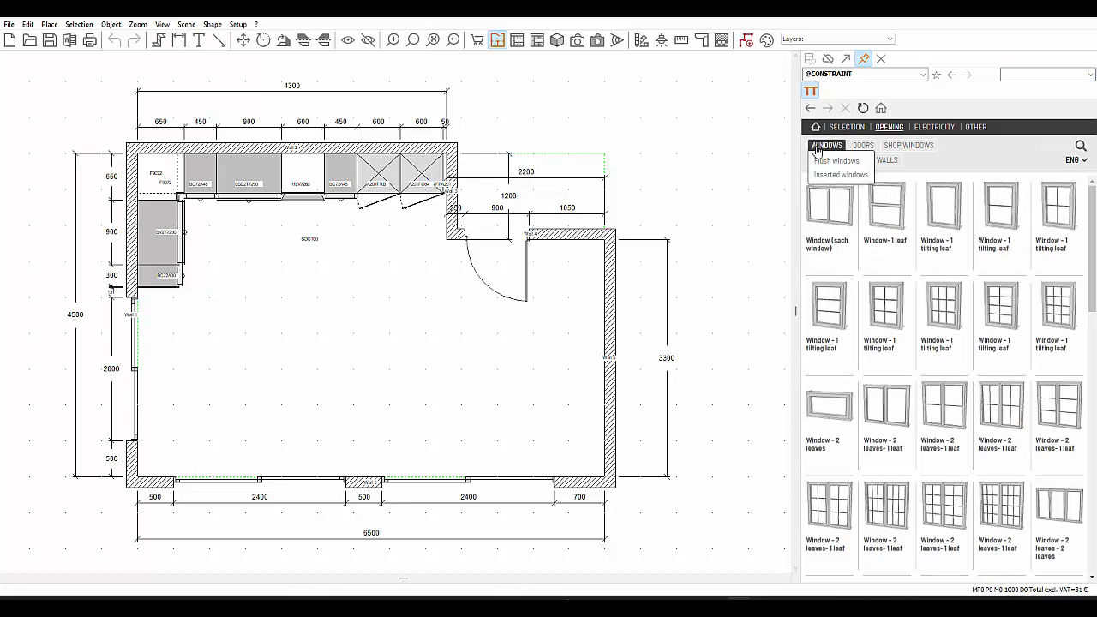
{"action": "left_click", "coordinate": [826, 161]}
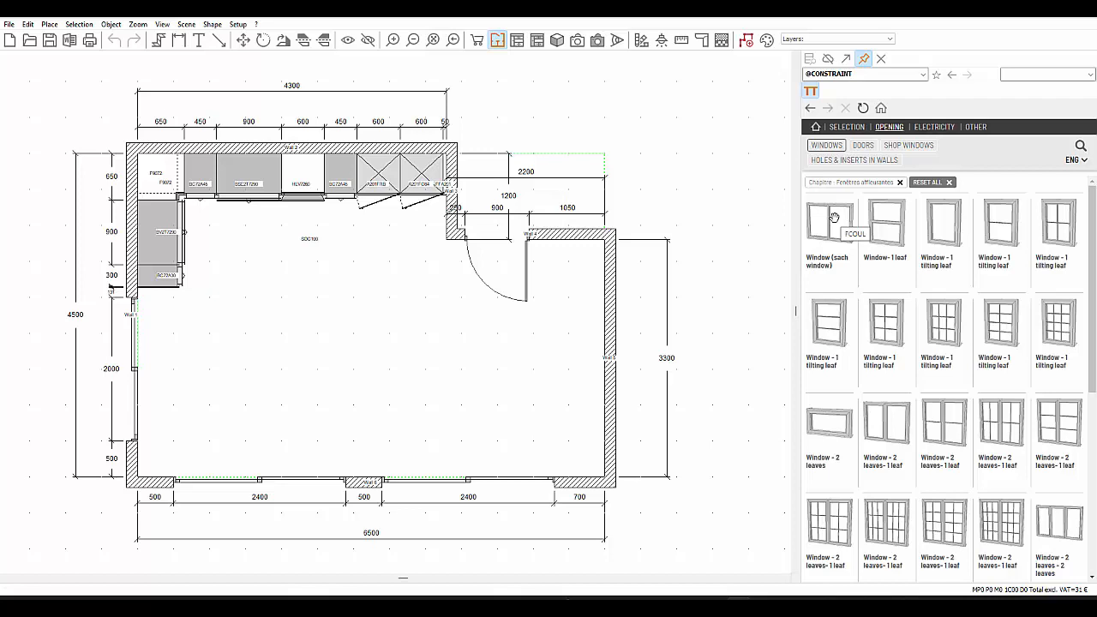
{"action": "left_click", "coordinate": [828, 60]}
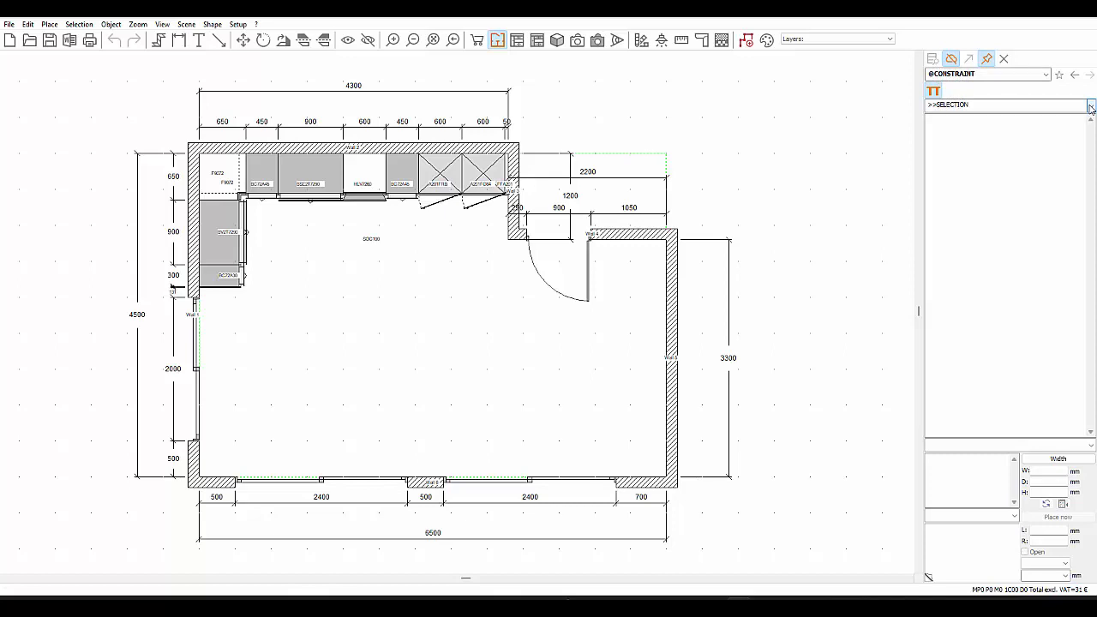
{"action": "left_click", "coordinate": [1045, 73]}
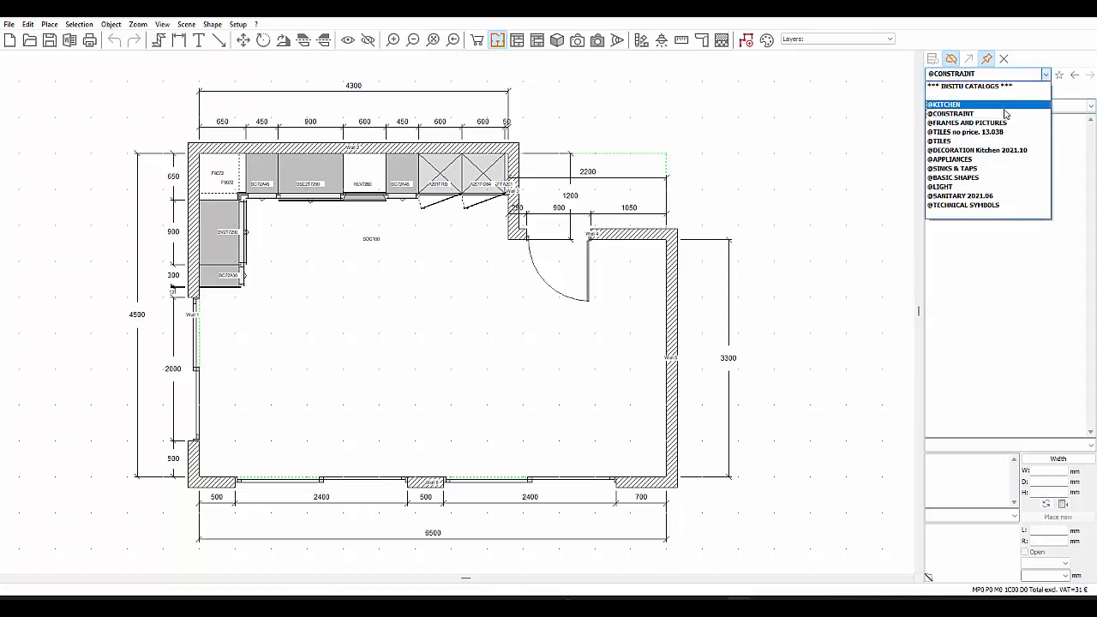
{"action": "left_click", "coordinate": [1006, 114]}
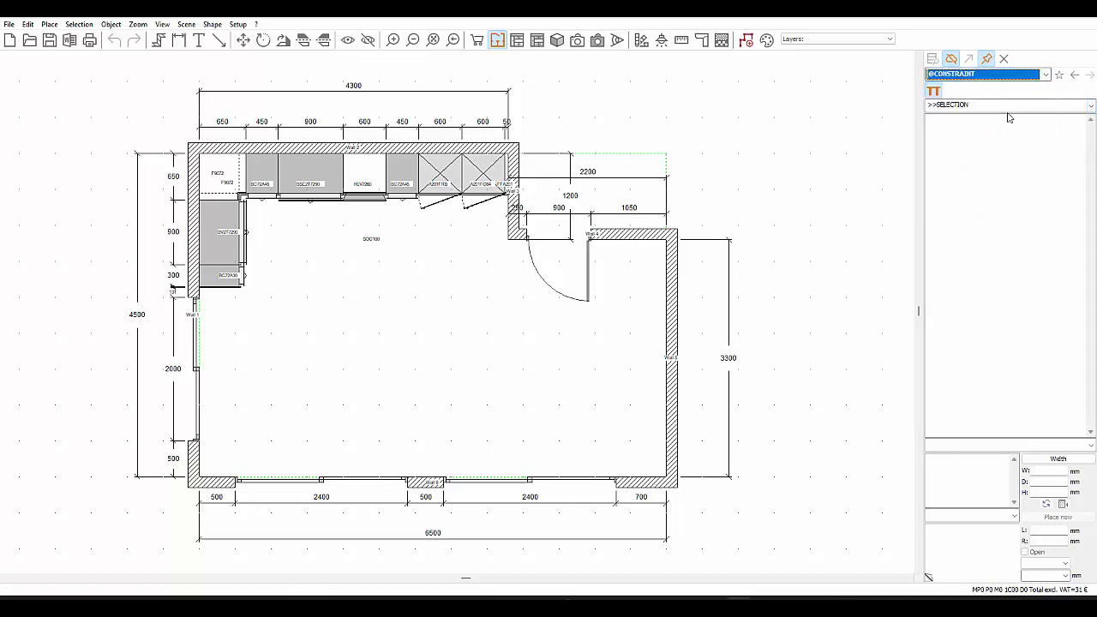
{"action": "left_click", "coordinate": [1091, 105]}
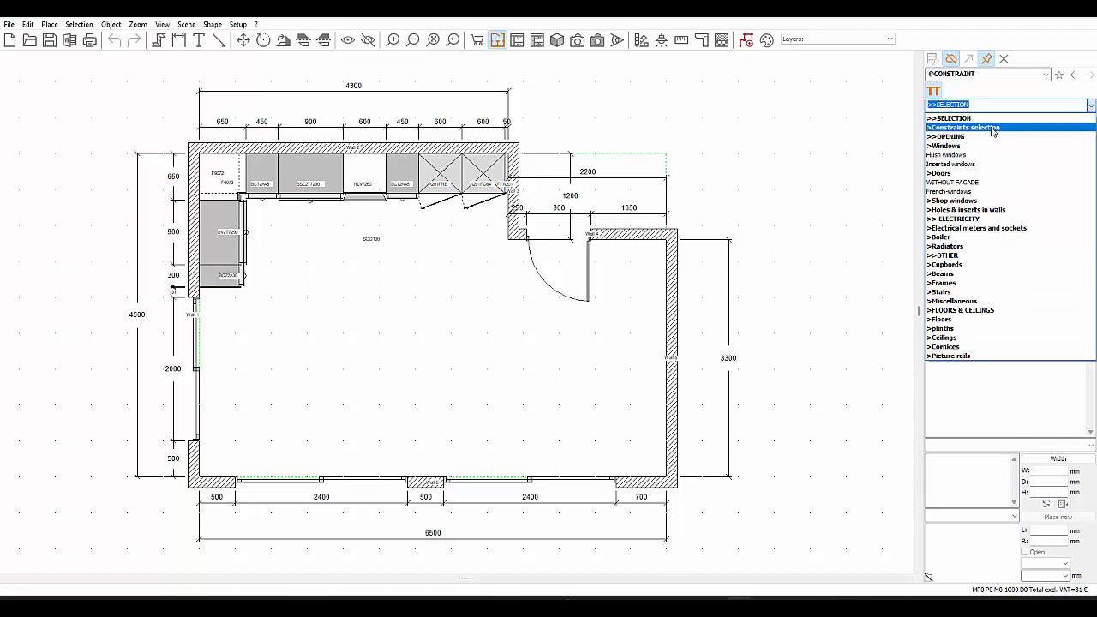
{"action": "left_click", "coordinate": [958, 184]}
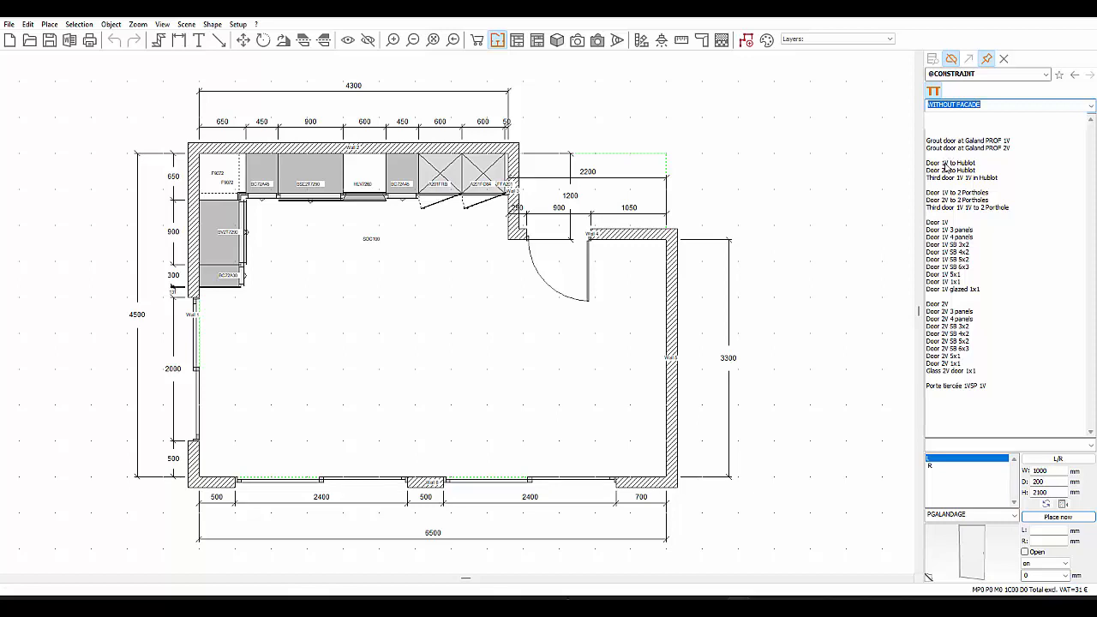
{"action": "left_click", "coordinate": [943, 222]}
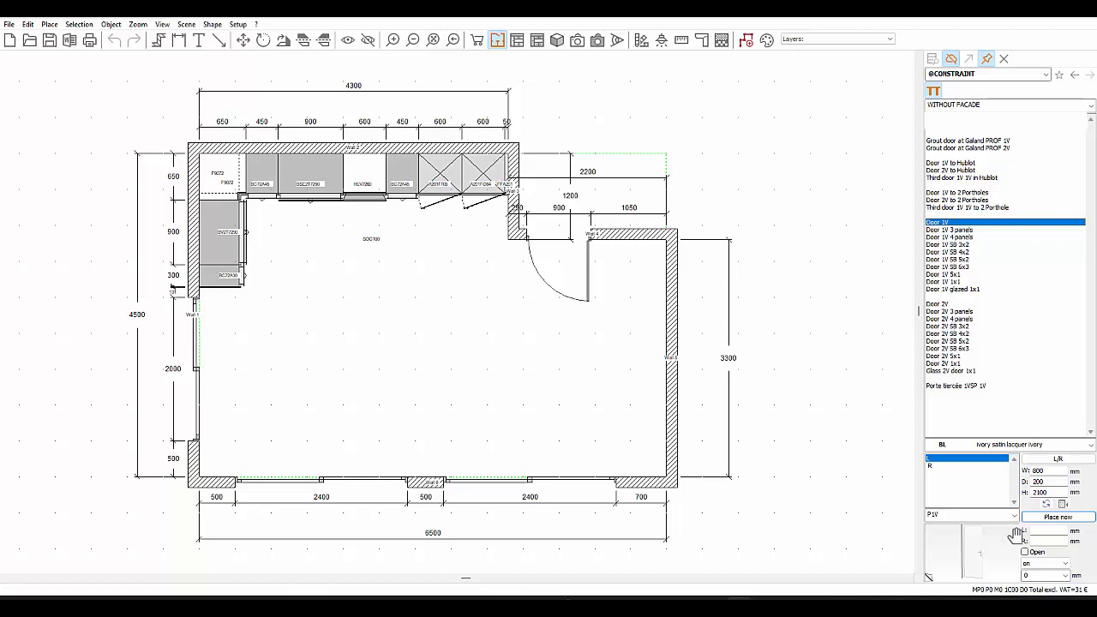
{"action": "left_click_drag", "start_coordinate": [960, 515], "coordinate": [889, 516]}
{"action": "left_click_drag", "start_coordinate": [986, 104], "coordinate": [900, 108]}
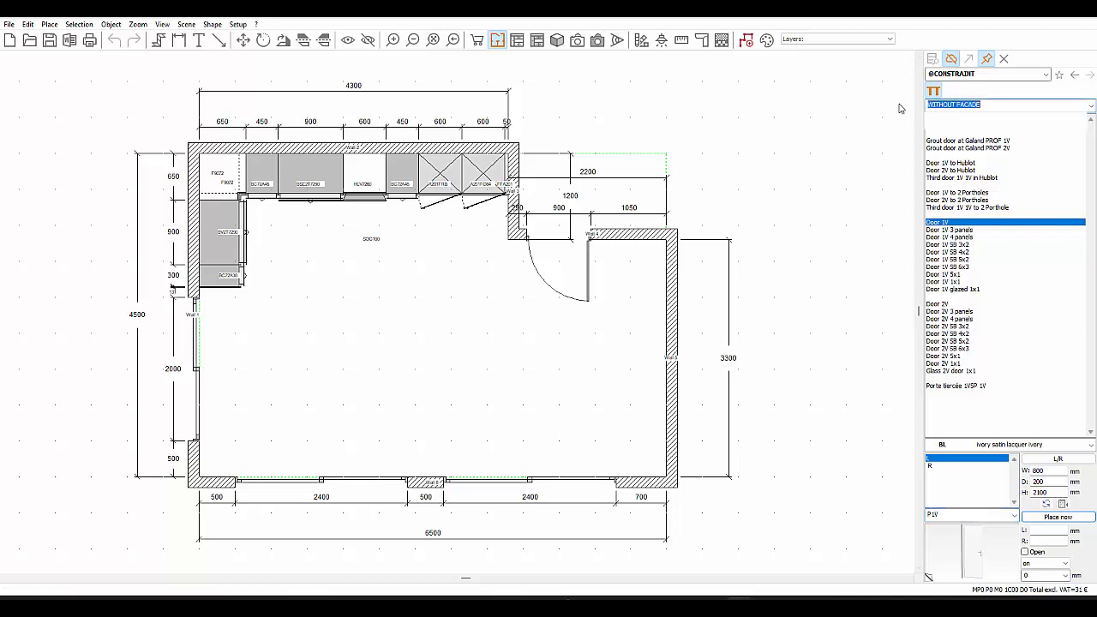
{"action": "type", "text": "d"}
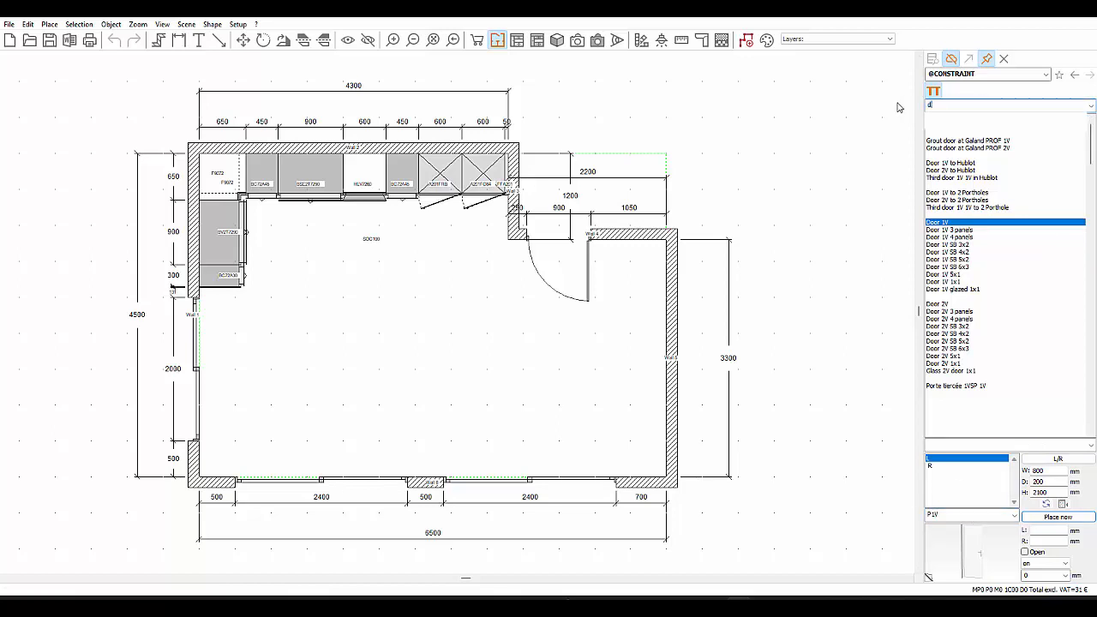
{"action": "type", "text": "oor 1v"}
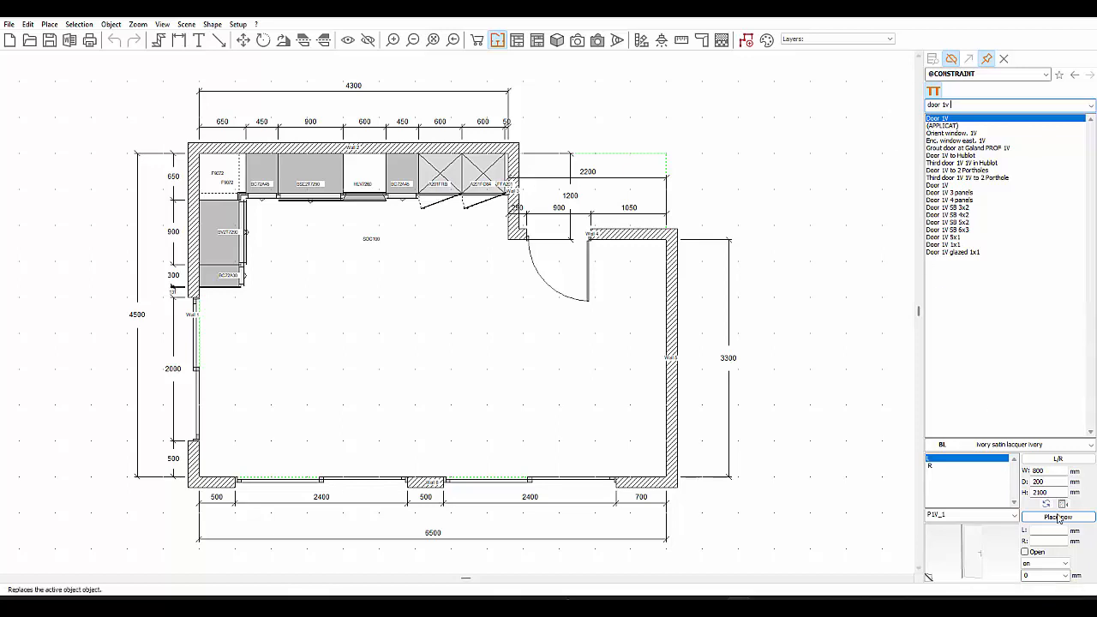
- Narrow the catalogue search to "door 1v 800" to match the door's width
{"action": "double_click", "coordinate": [1049, 472]}
{"action": "double_click", "coordinate": [1051, 481]}
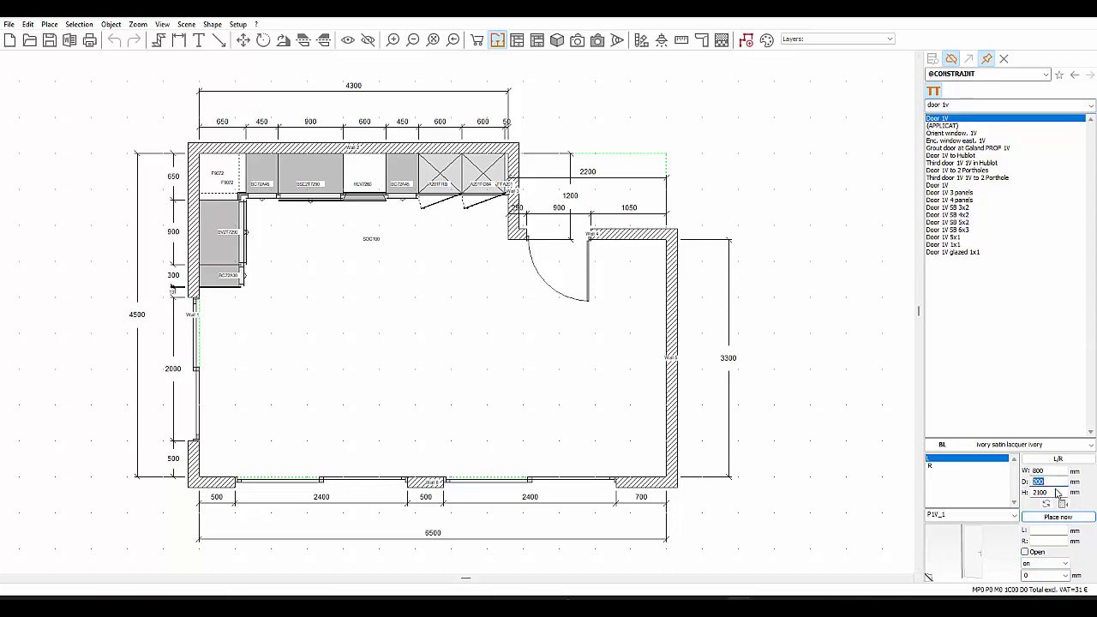
{"action": "left_click", "coordinate": [973, 104]}
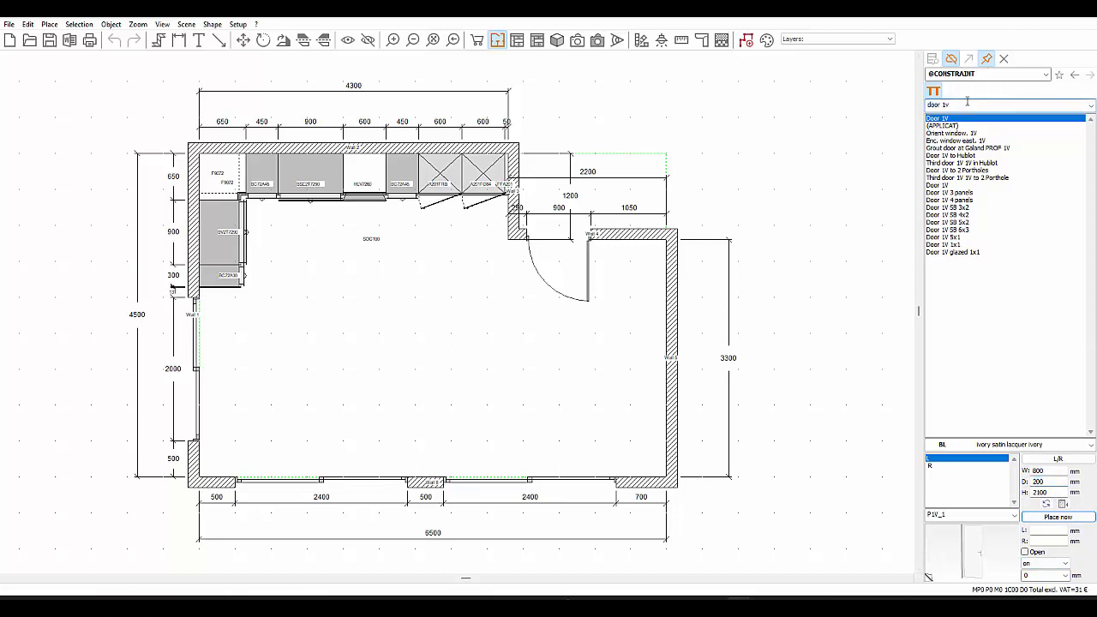
{"action": "type", "text": "800"}
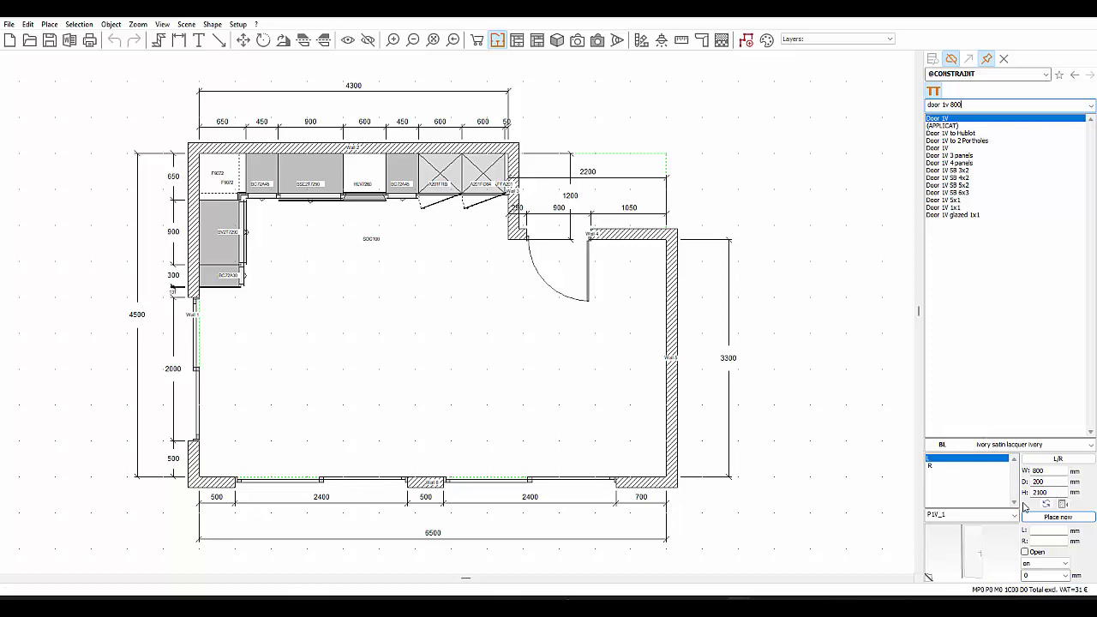
- Examine Door 1V's left-hand variant, dimensions and side-distance fields, and preview it open and closed
{"action": "left_click_drag", "start_coordinate": [1045, 472], "coordinate": [1012, 479]}
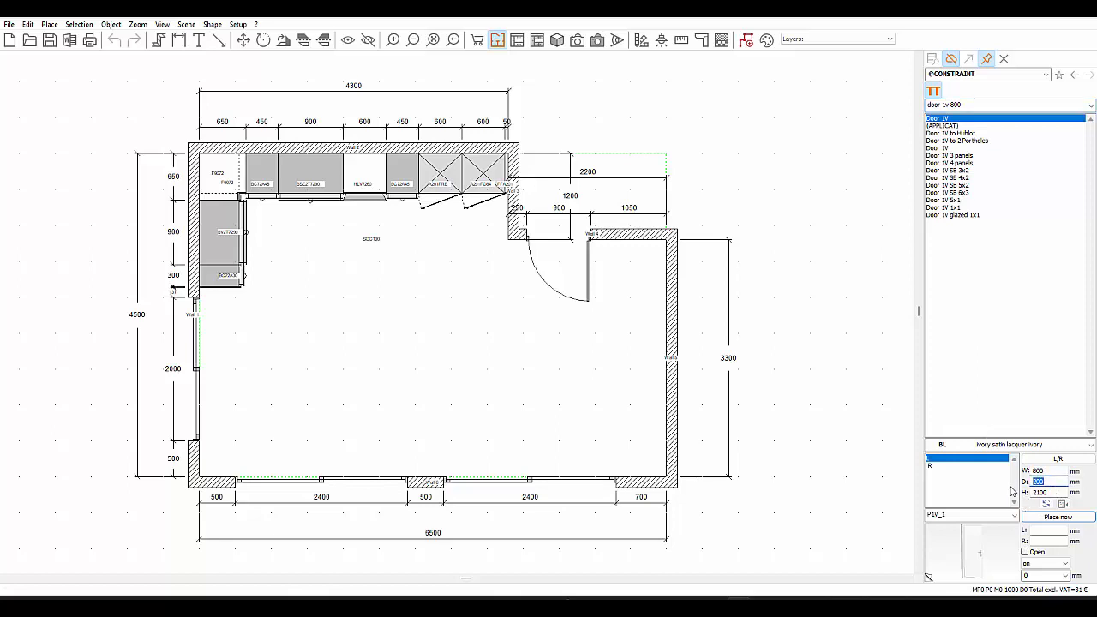
{"action": "left_click", "coordinate": [940, 461]}
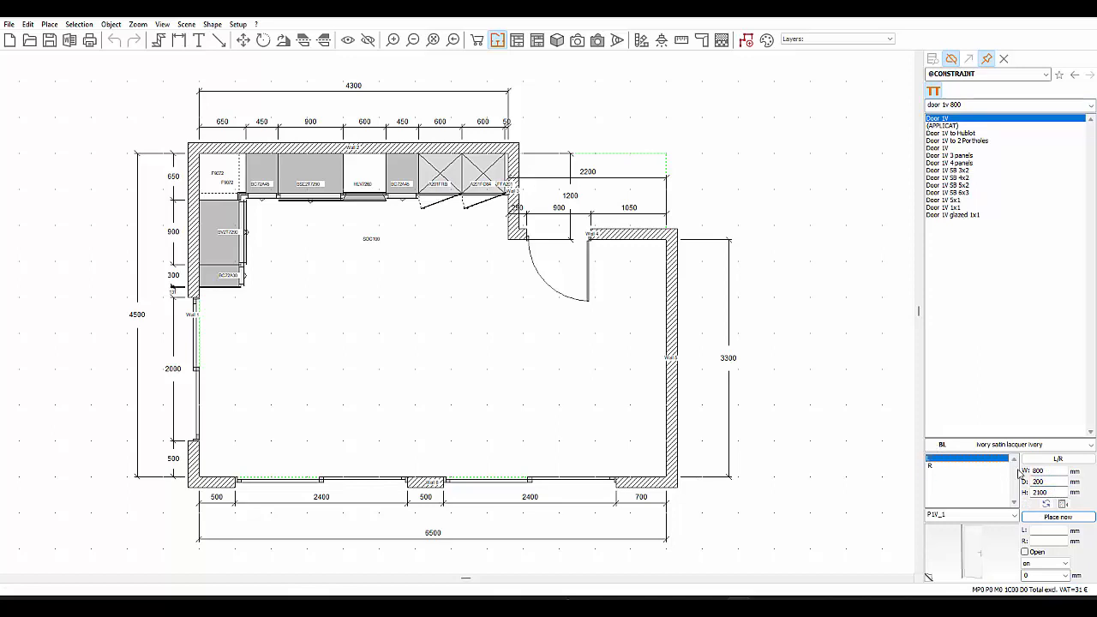
{"action": "left_click_drag", "start_coordinate": [1061, 471], "coordinate": [1021, 488]}
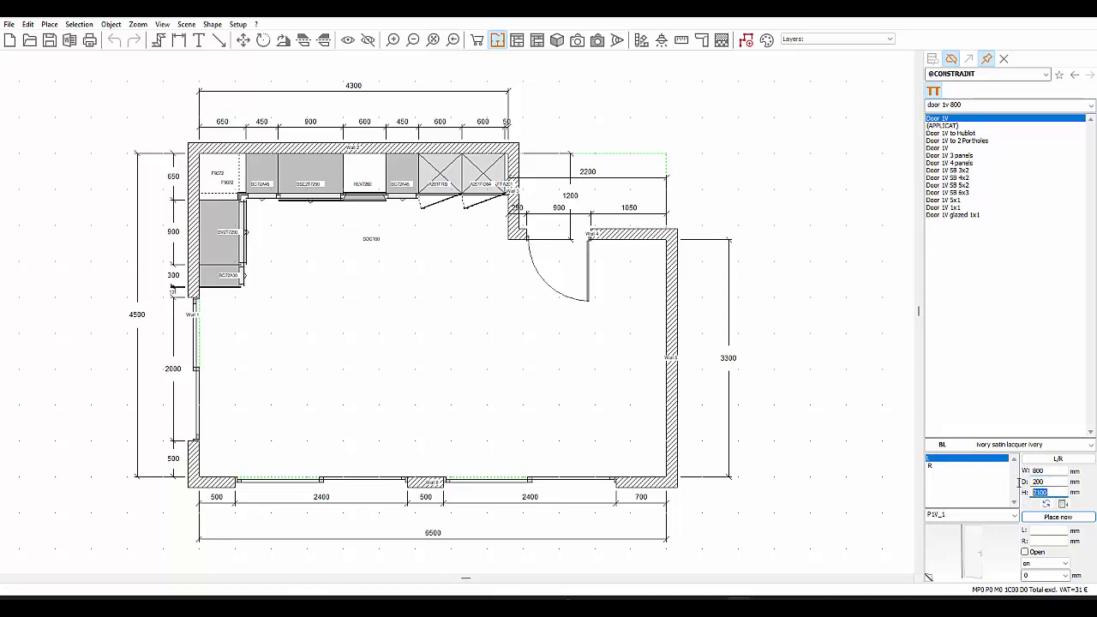
{"action": "left_click", "coordinate": [1040, 531]}
{"action": "left_click", "coordinate": [1040, 541]}
{"action": "left_click", "coordinate": [1036, 530]}
{"action": "left_click", "coordinate": [1024, 552]}
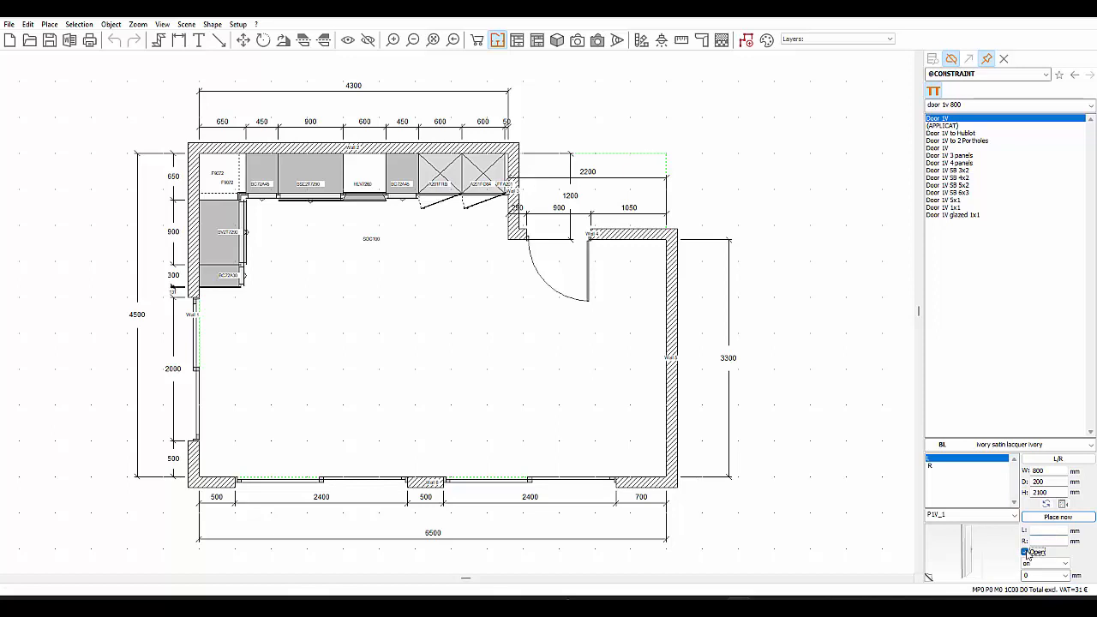
{"action": "left_click", "coordinate": [1026, 552]}
- Try the "under" height reference for Door 1V and set it back to "on"
{"action": "left_click", "coordinate": [1038, 564]}
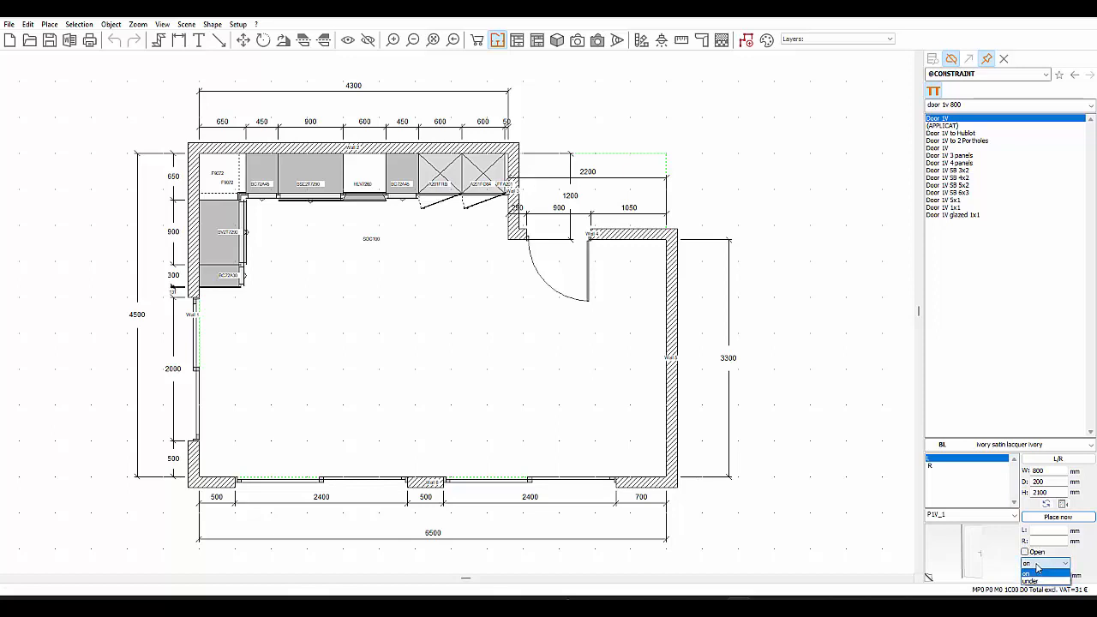
{"action": "left_click", "coordinate": [1039, 583]}
{"action": "left_click", "coordinate": [1038, 564]}
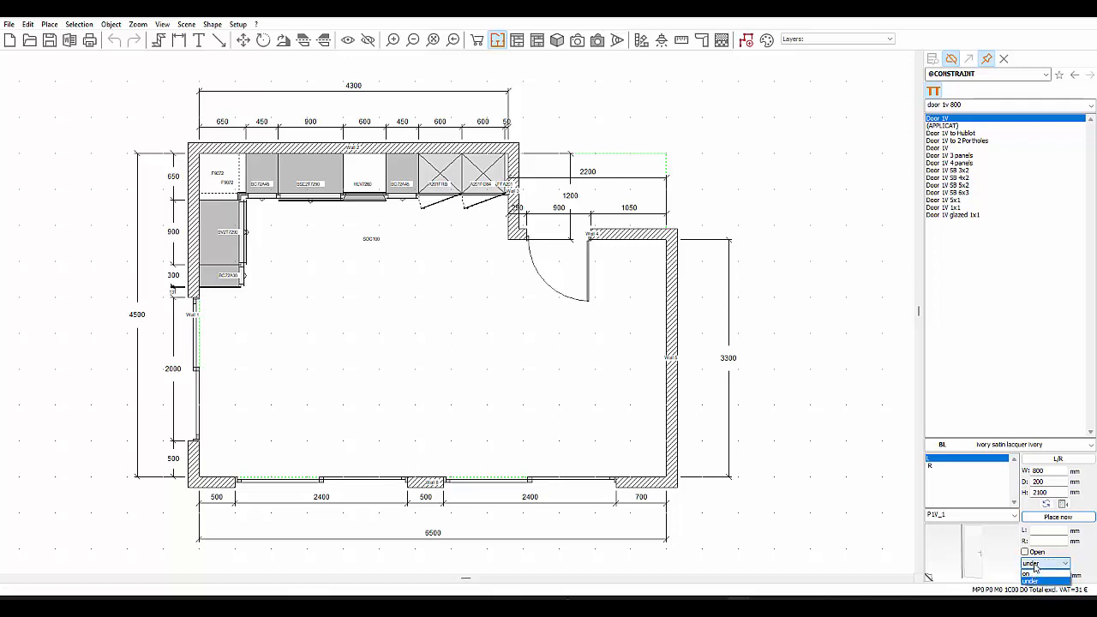
{"action": "left_click", "coordinate": [1035, 574]}
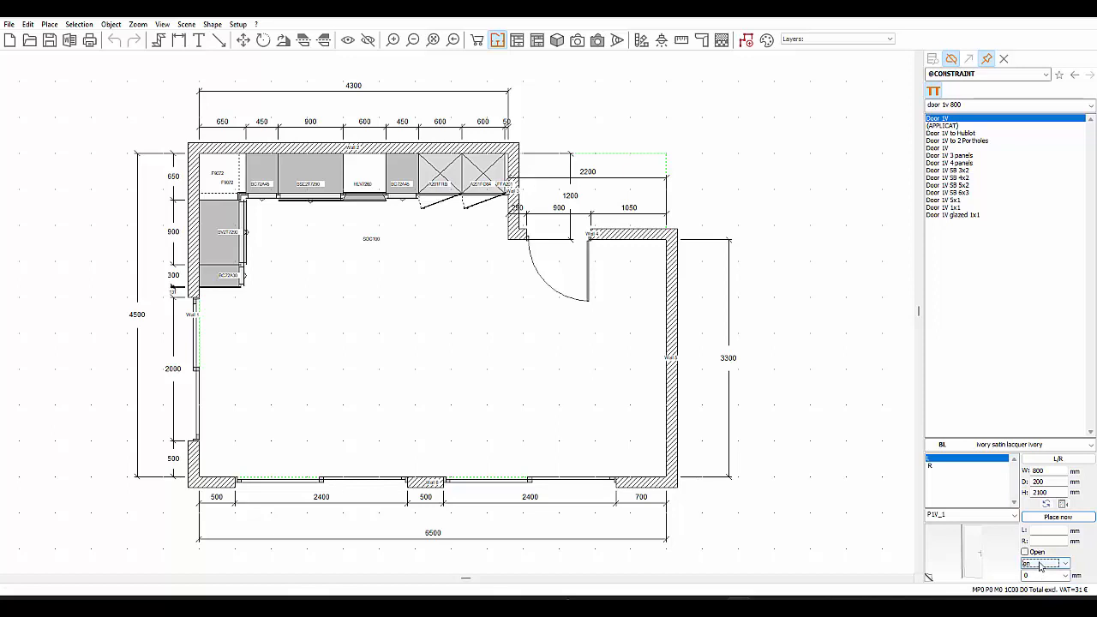
{"action": "left_click", "coordinate": [1041, 565]}
{"action": "left_click", "coordinate": [1045, 580]}
{"action": "left_click", "coordinate": [1044, 563]}
{"action": "left_click", "coordinate": [1044, 574]}
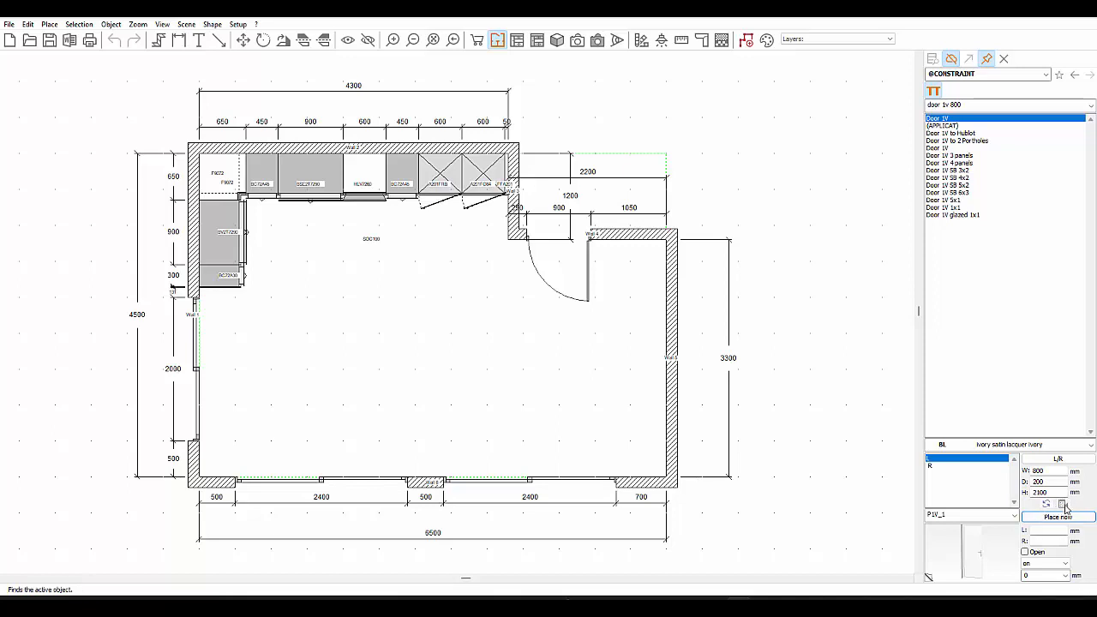
- Load the plan's HLV7260 dishwasher door into the catalogue and replace the tall A201FRB fridge unit with it
{"action": "left_click", "coordinate": [368, 183]}
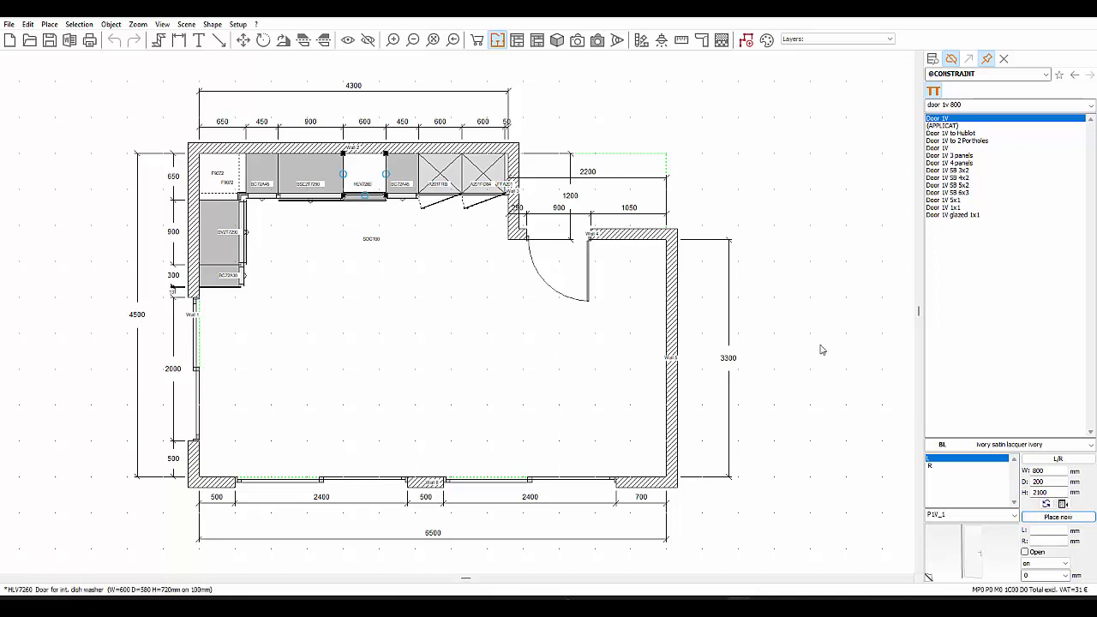
{"action": "left_click", "coordinate": [1062, 504]}
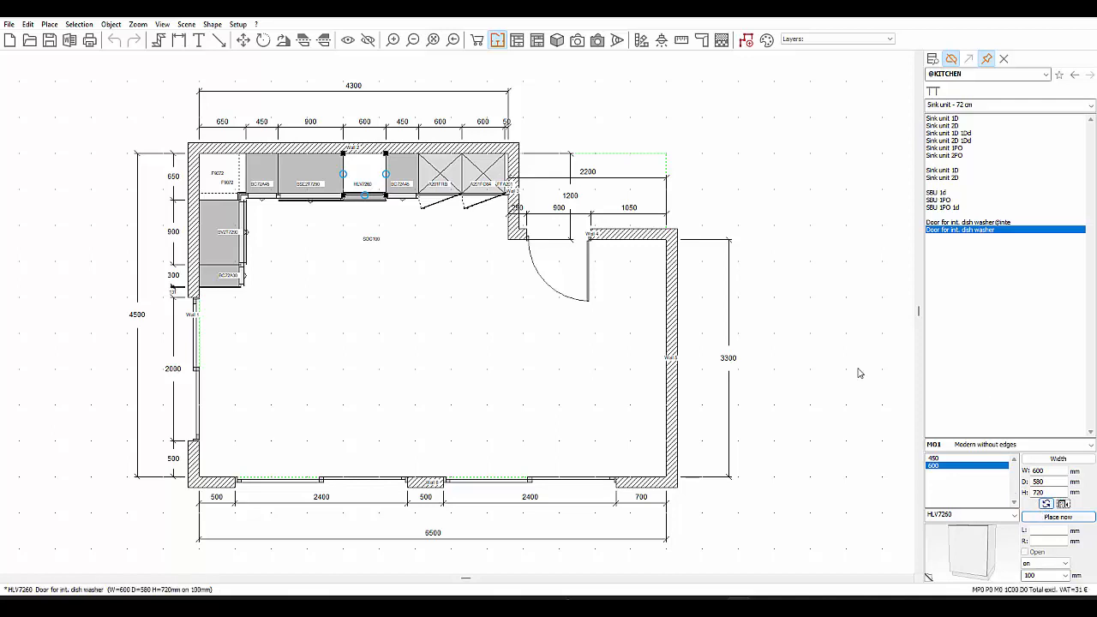
{"action": "left_click", "coordinate": [449, 189]}
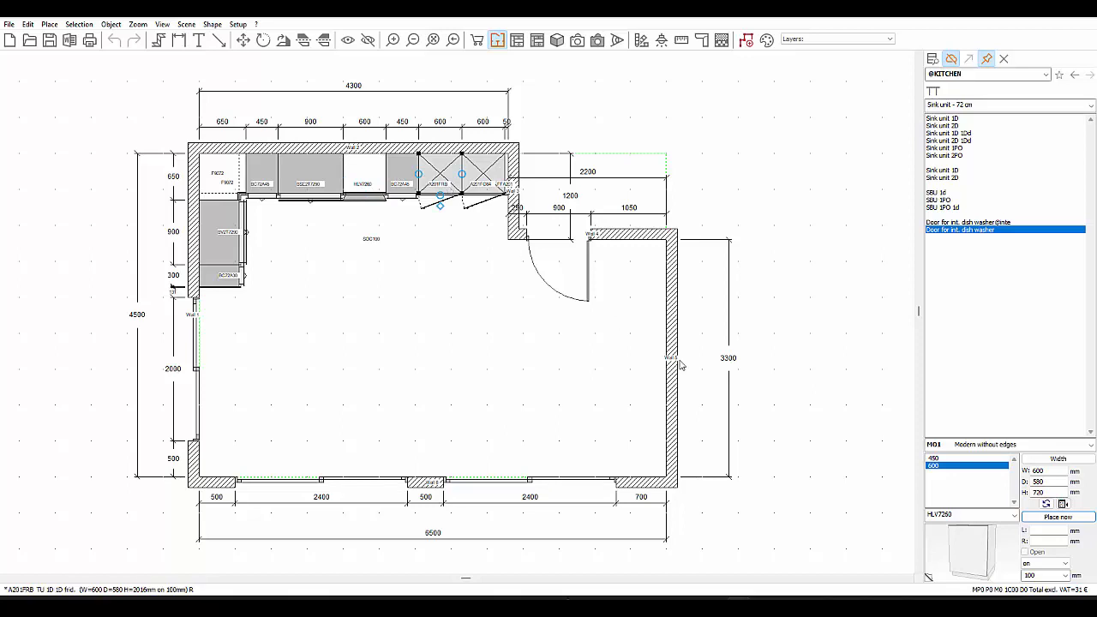
{"action": "left_click", "coordinate": [1046, 504]}
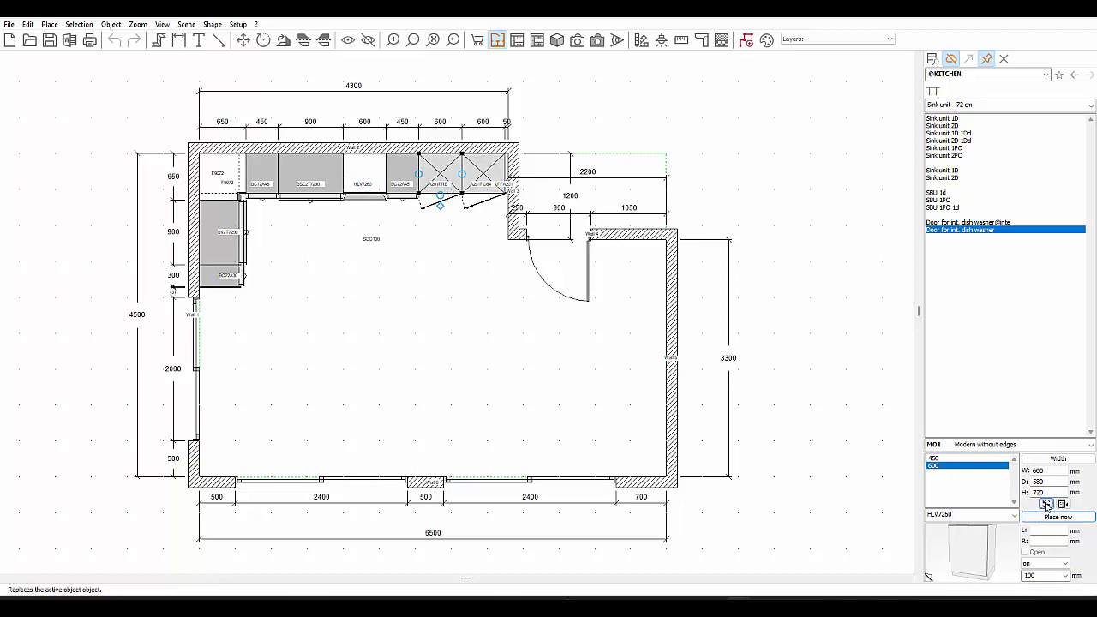